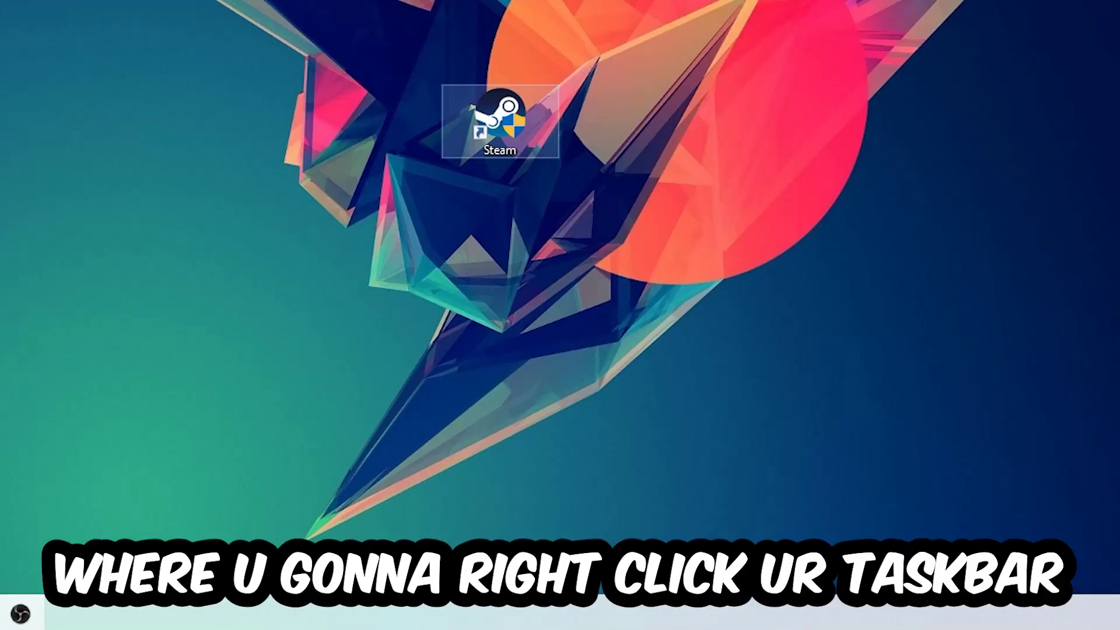
# Launch Task Manager from the taskbar, maximise it to review tasks, then close it.
pyautogui.rightClick(449, 606)
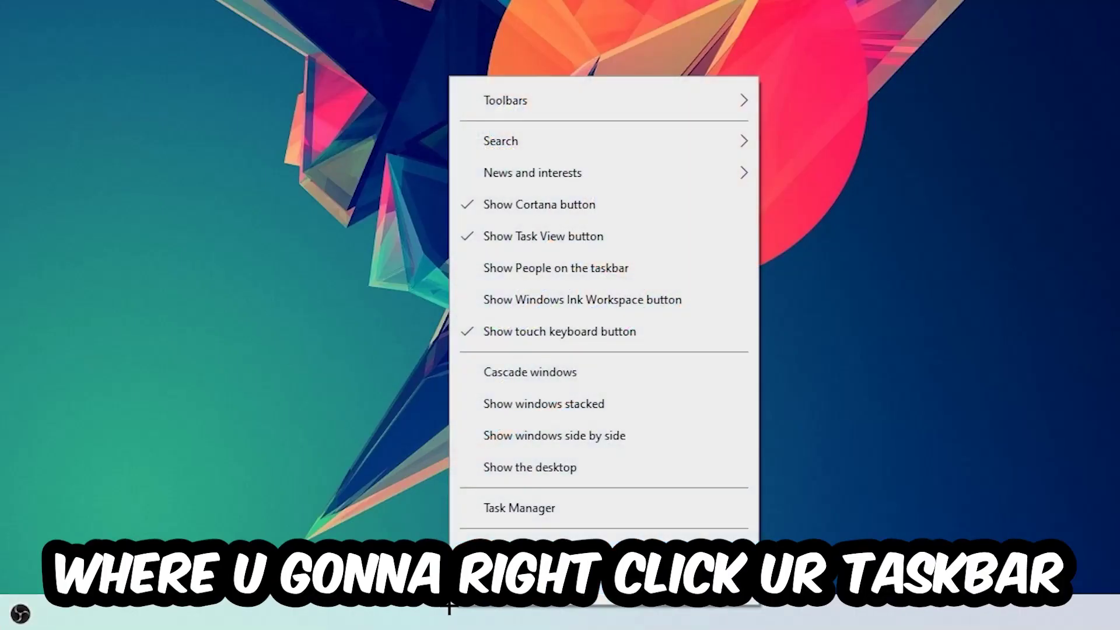
pyautogui.click(522, 516)
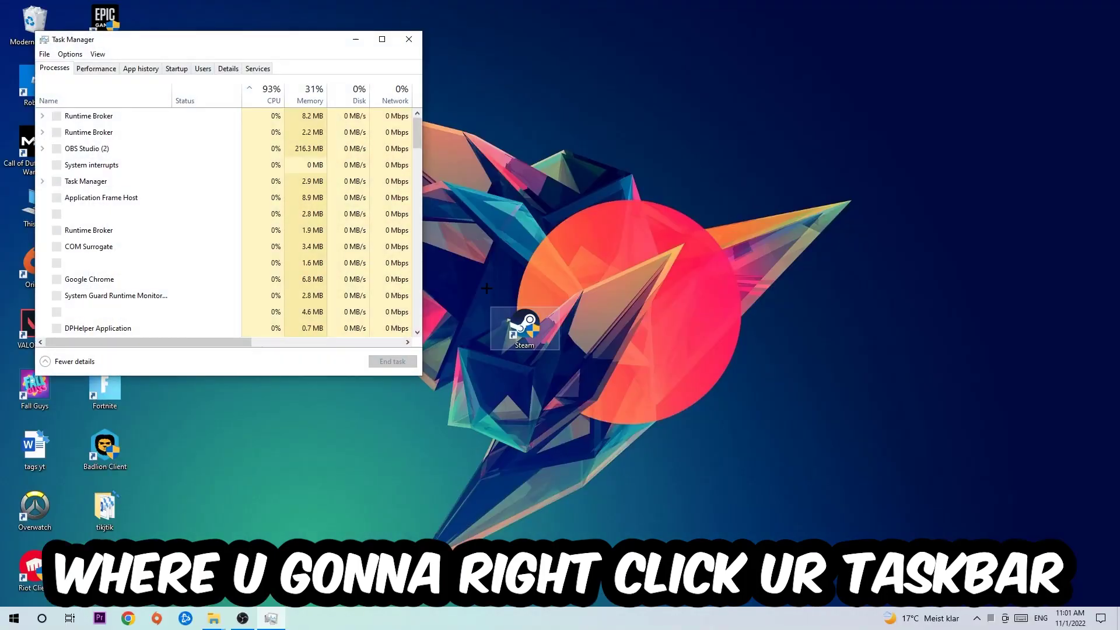
pyautogui.doubleClick(381, 13)
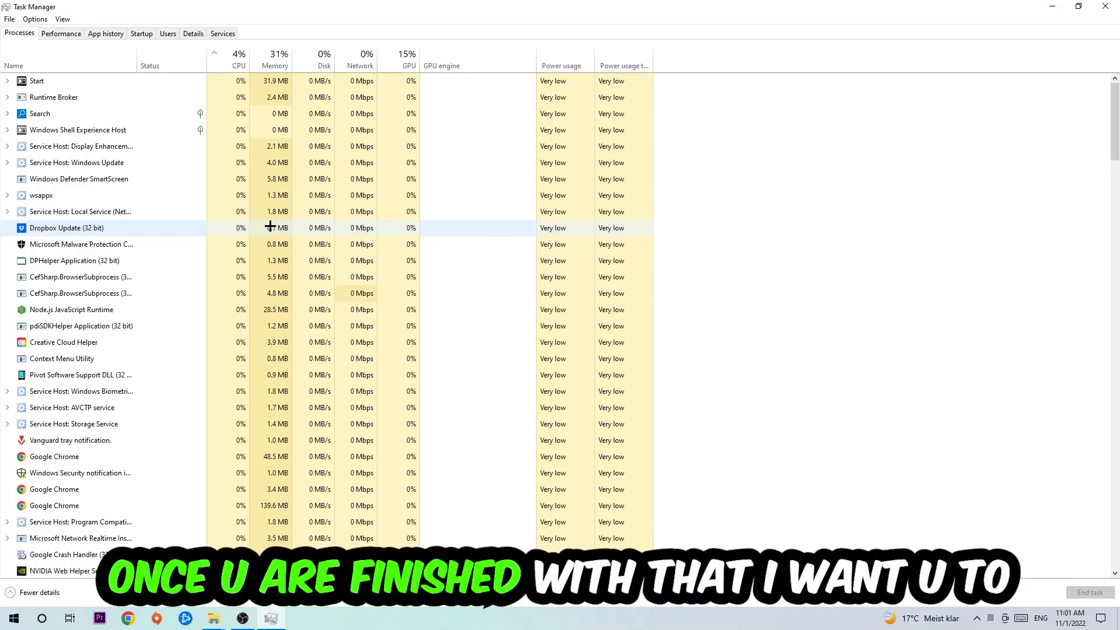
pyautogui.click(1105, 6)
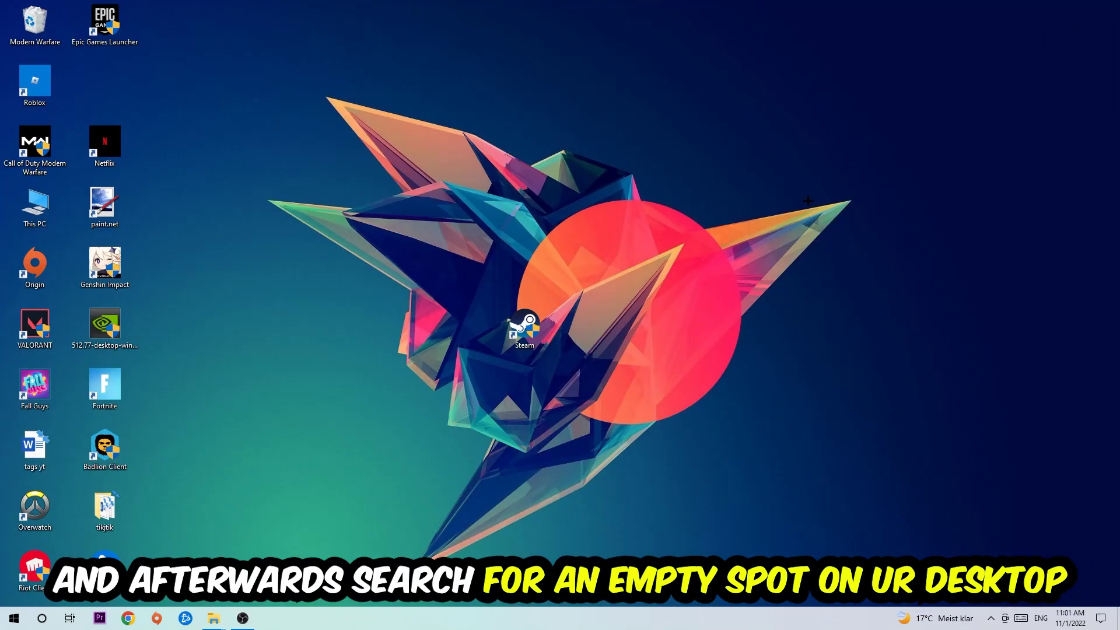
# Go to Display settings from the desktop context menu.
pyautogui.rightClick(696, 149)
pyautogui.moveTo(482, 127)
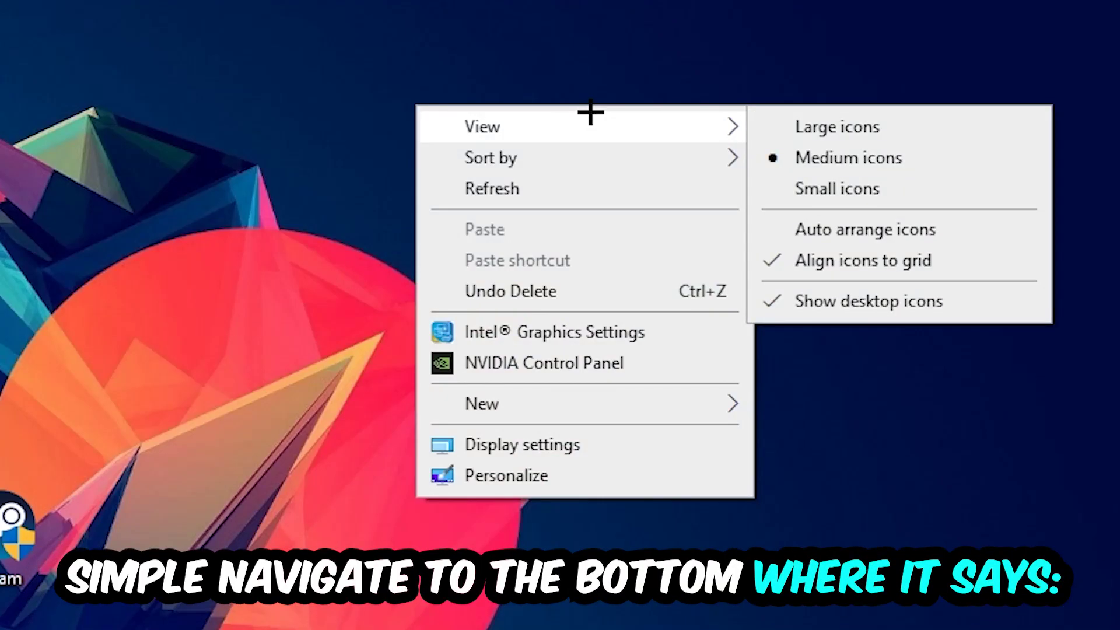
pyautogui.click(569, 451)
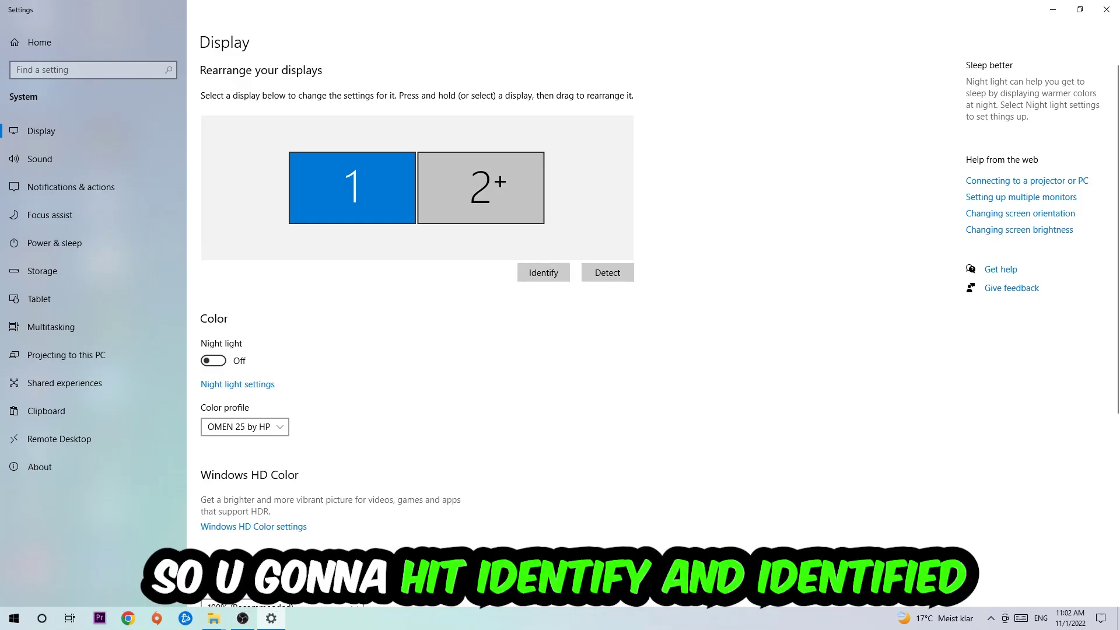
pyautogui.scroll(-4, 492, 196)
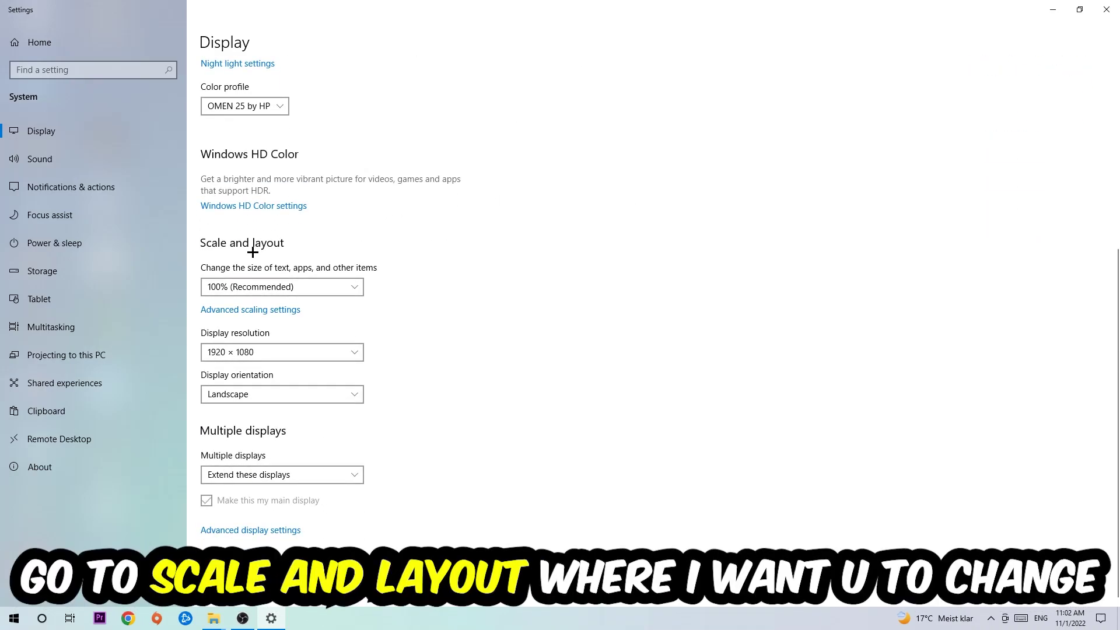
# Confirm scaling stays 100% and resolution 1920 × 1080, then close Settings.
pyautogui.click(353, 282)
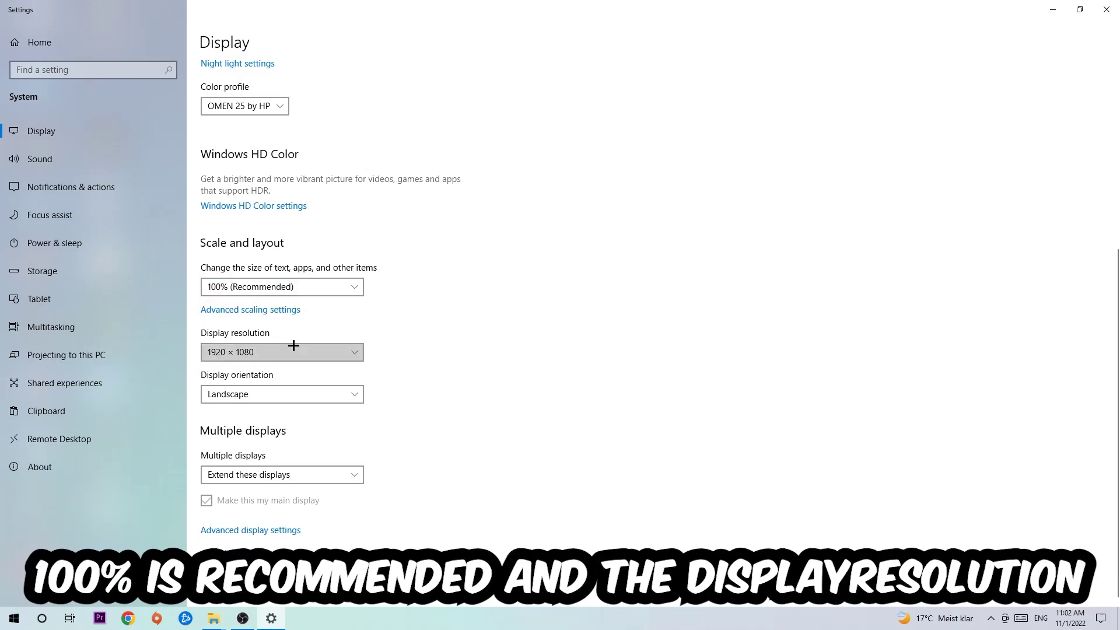
pyautogui.click(292, 350)
pyautogui.click(417, 288)
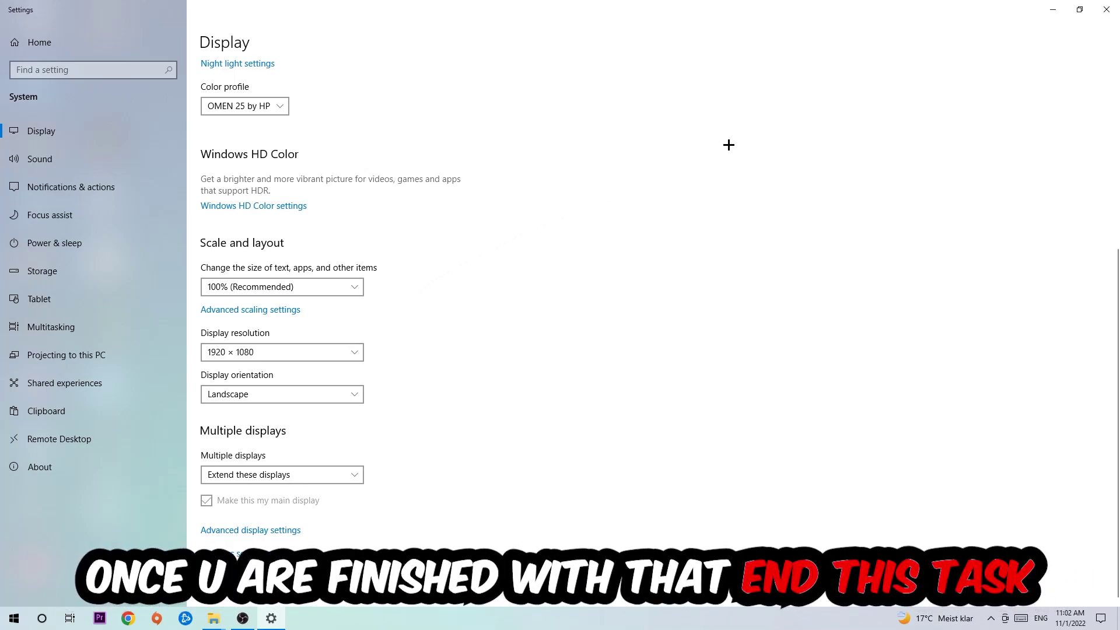
pyautogui.click(1106, 8)
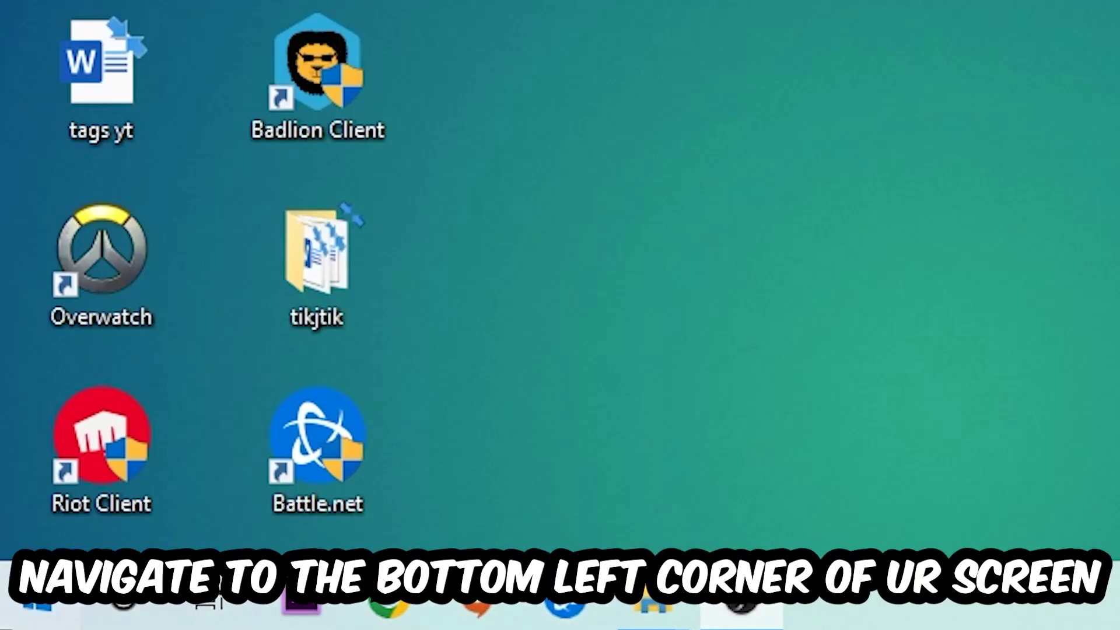
pyautogui.click(37, 597)
pyautogui.click(7, 435)
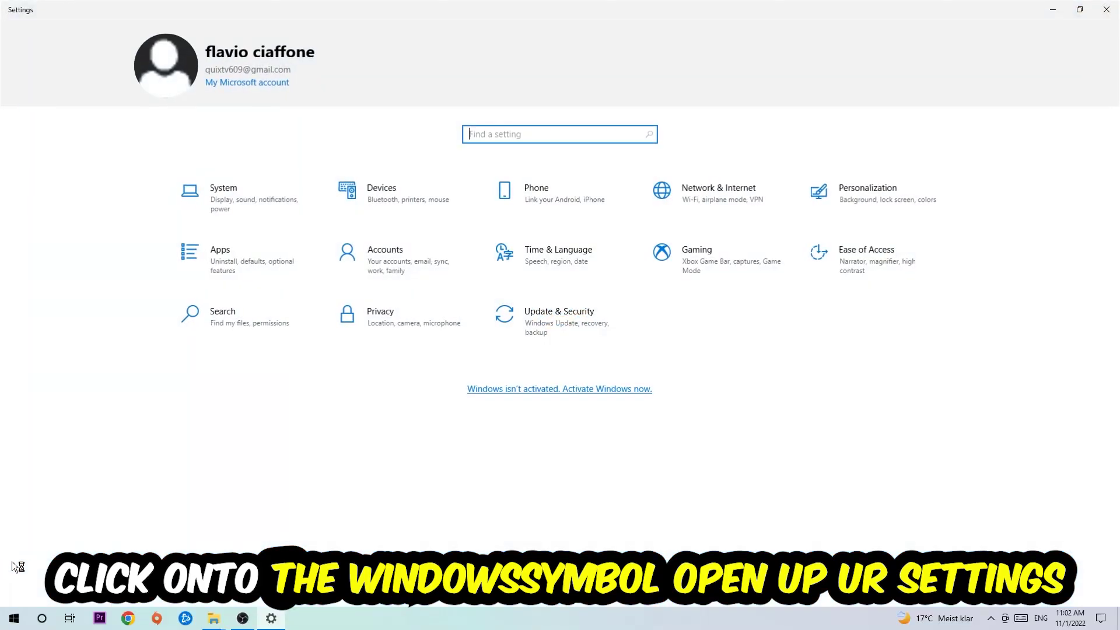
pyautogui.click(513, 318)
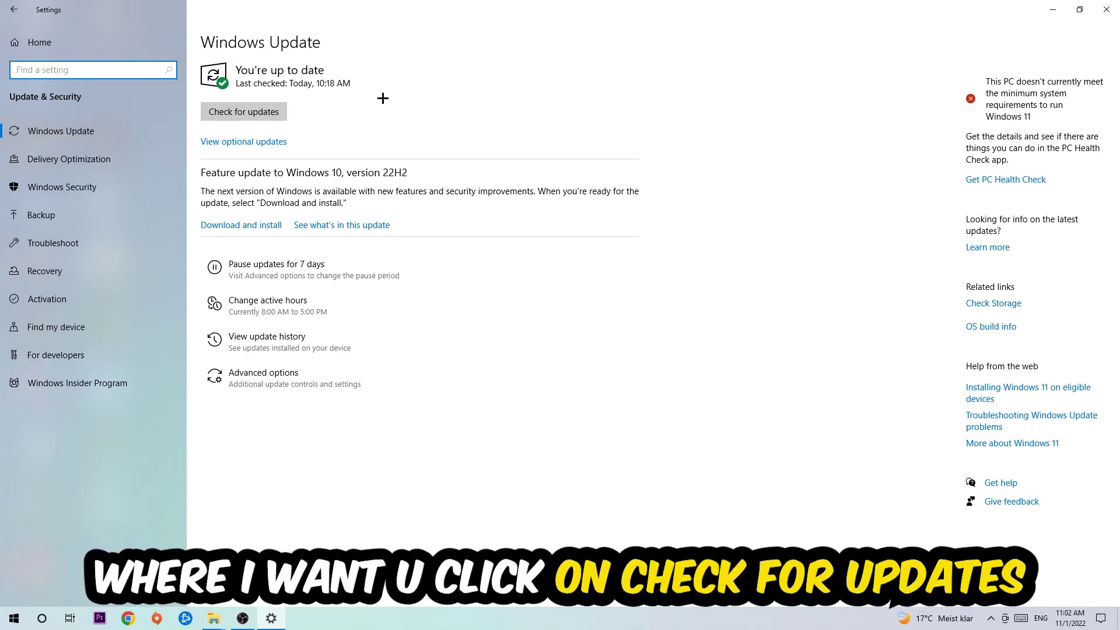
pyautogui.click(1105, 9)
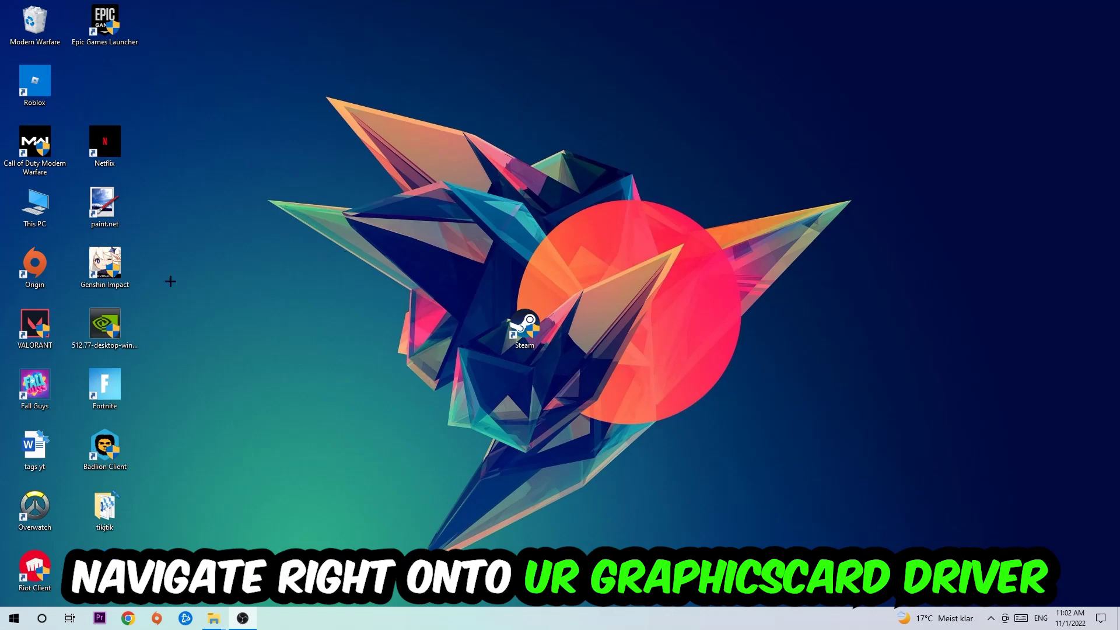
# Move the NVIDIA 512.77 driver installer icon to mid-desktop and deselect it.
pyautogui.moveTo(104, 328)
pyautogui.mouseDown()
pyautogui.moveTo(454, 210)
pyautogui.moveTo(590, 186)
pyautogui.moveTo(454, 210)
pyautogui.mouseUp()
pyautogui.click(465, 136)
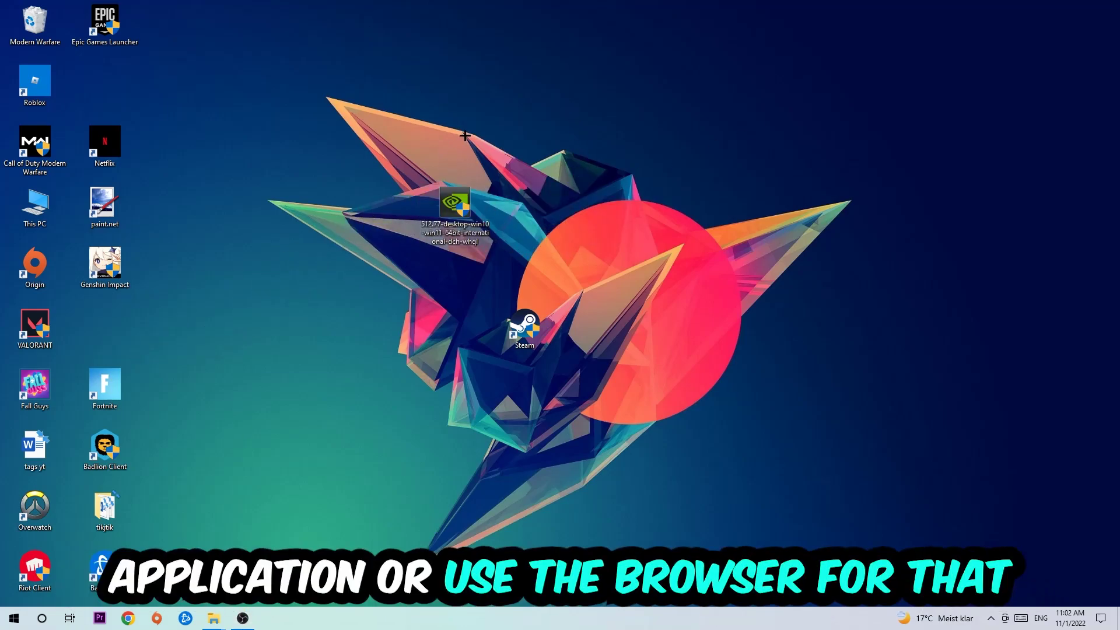